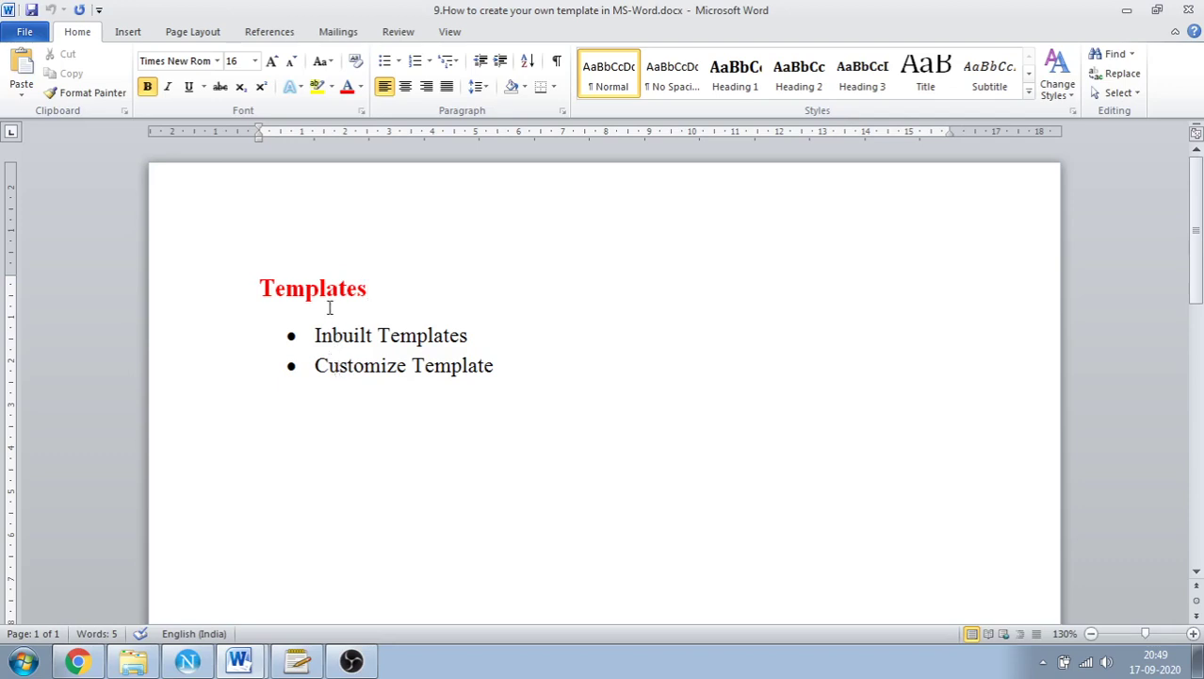
# Create a document from the Birthday and occasion calendar template in the Calendars category, look through it and minimize it.
pyautogui.click(41, 36)
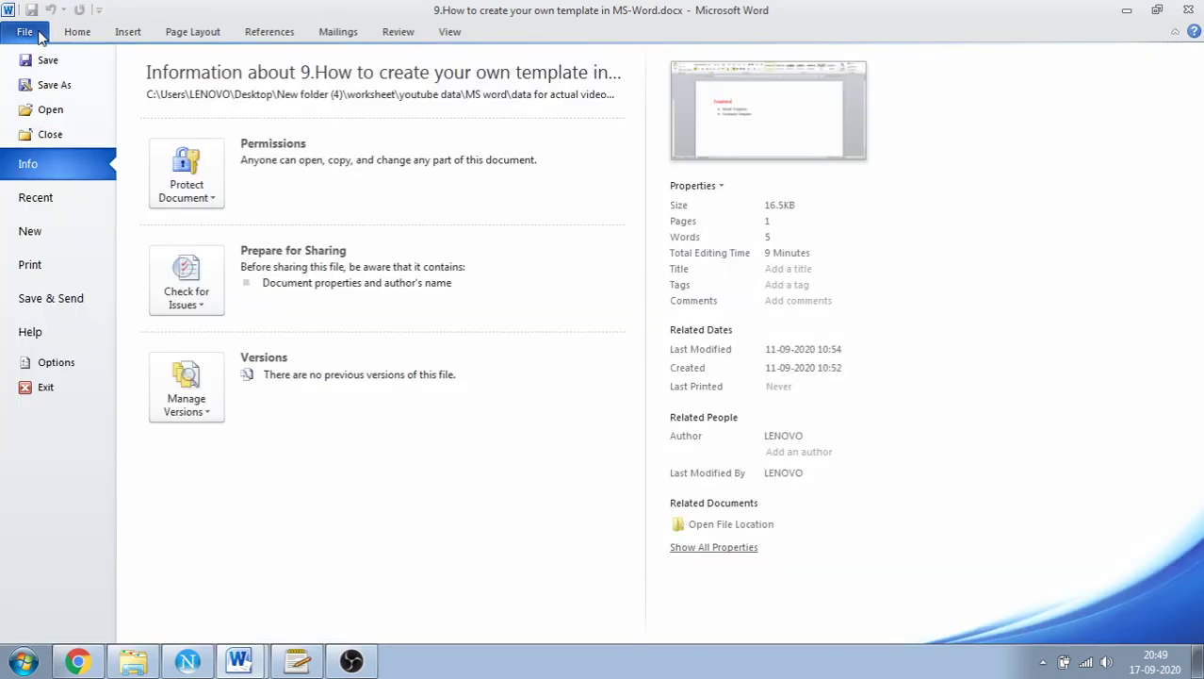
pyautogui.click(29, 233)
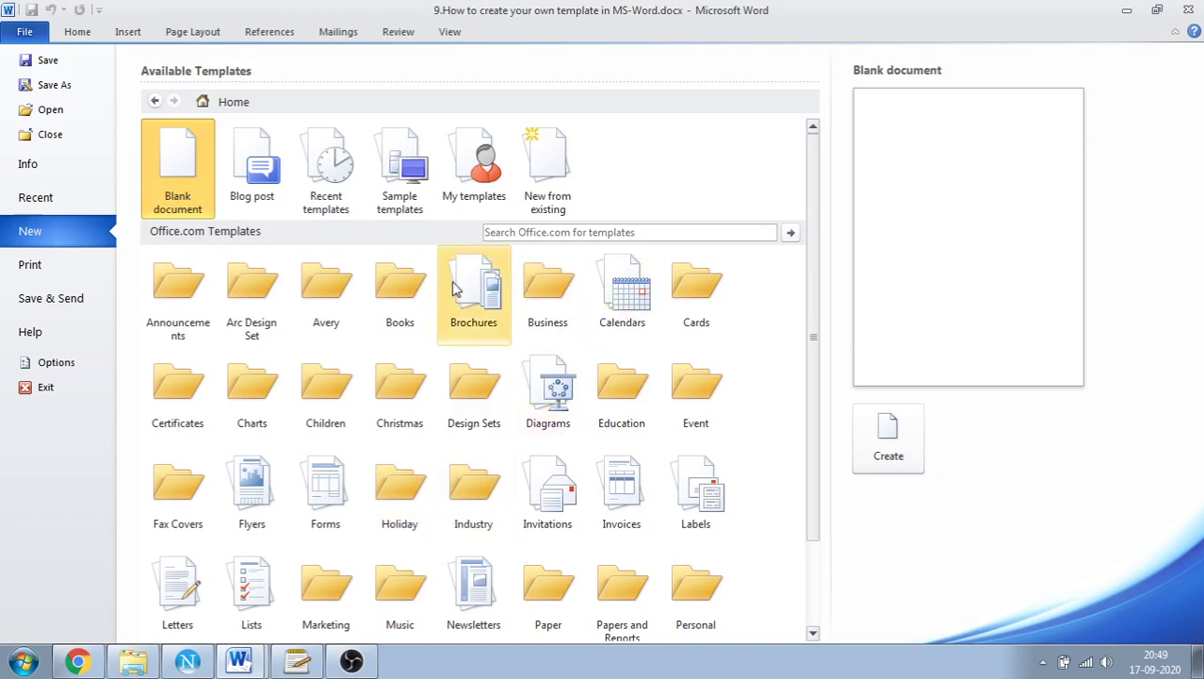
pyautogui.click(612, 329)
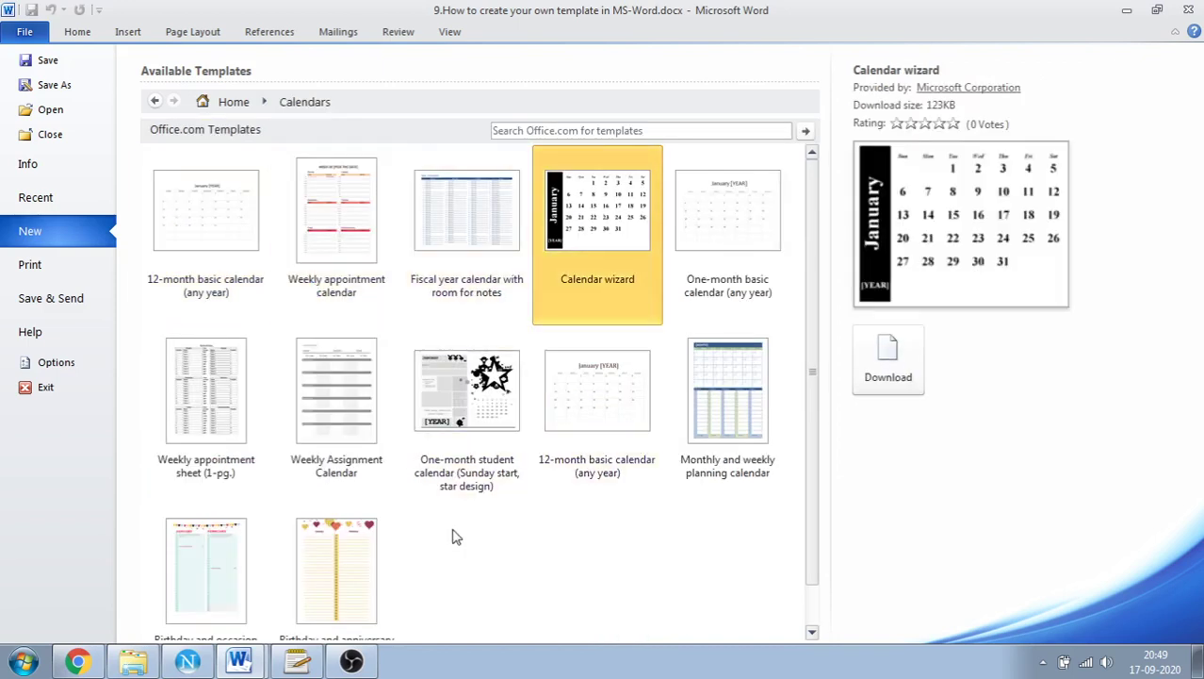
pyautogui.scroll(-1, 261, 570)
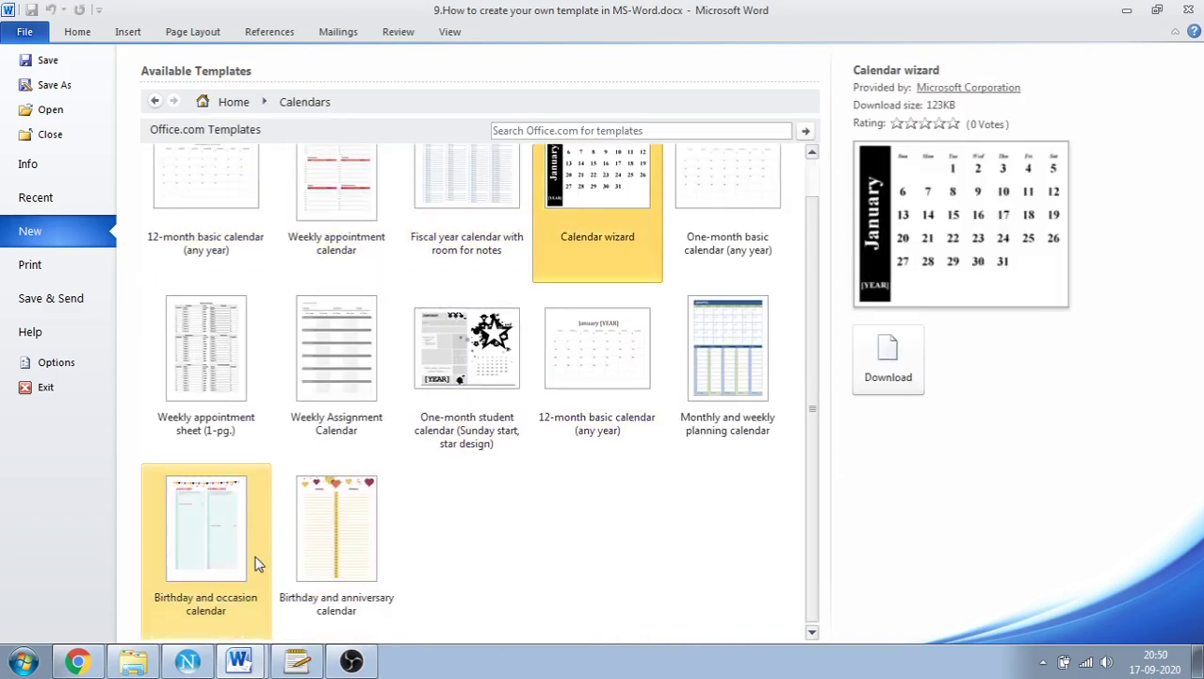
pyautogui.click(246, 563)
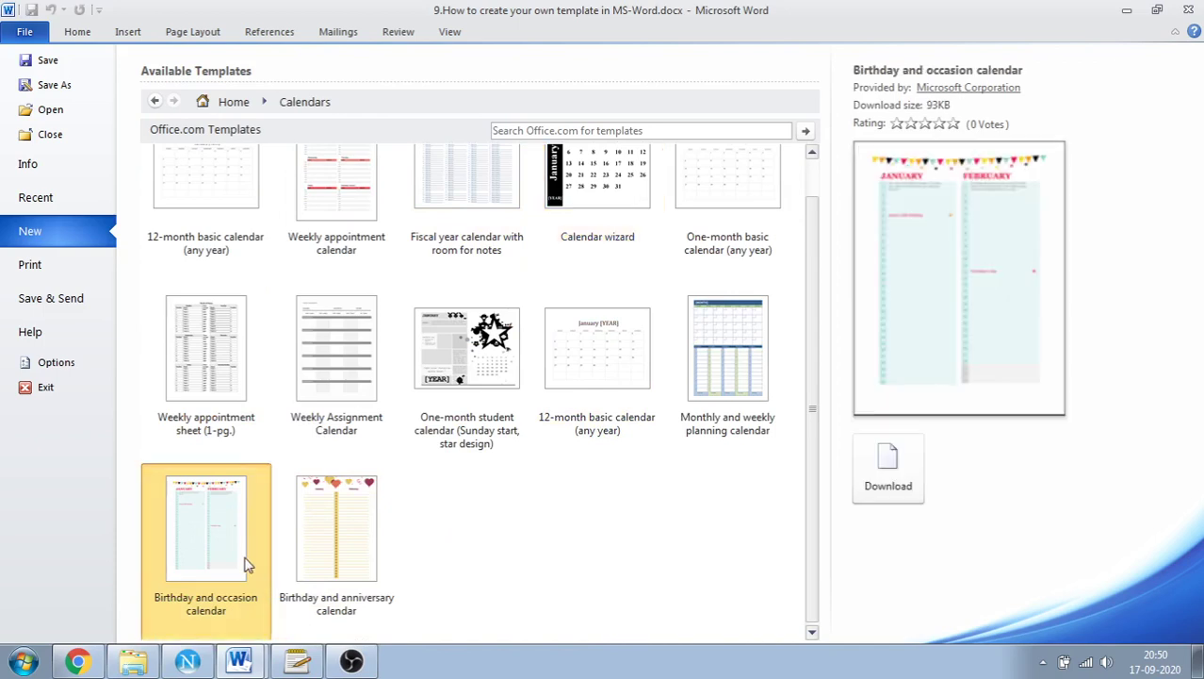
pyautogui.click(910, 465)
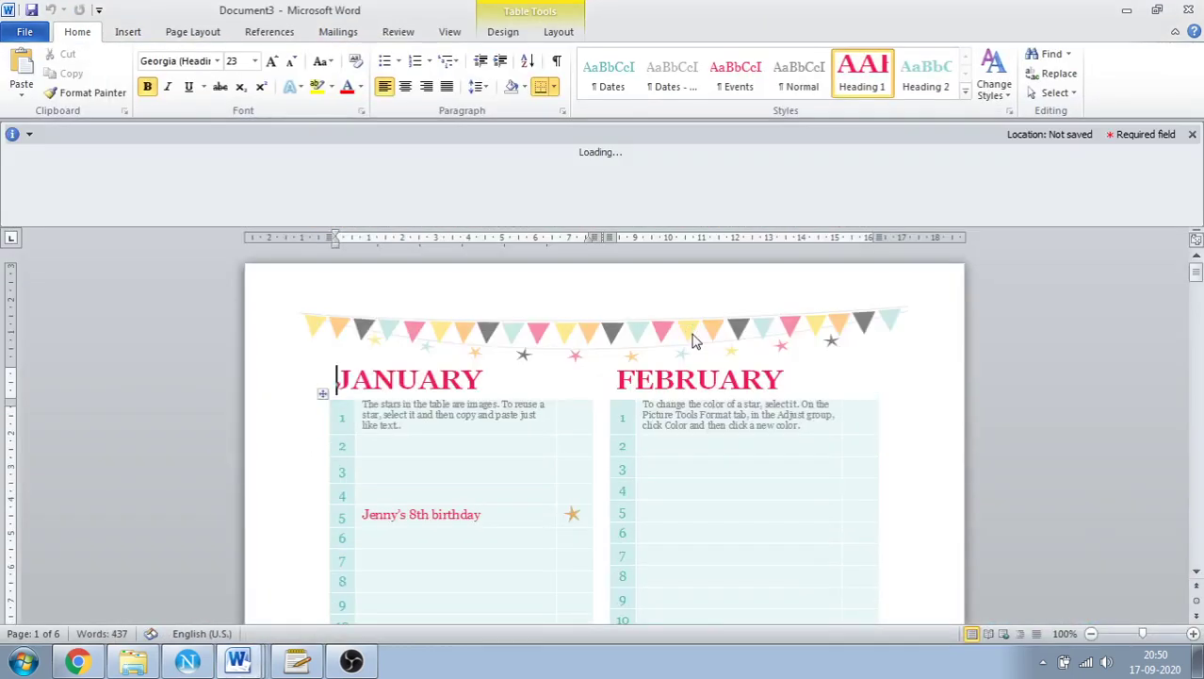
pyautogui.scroll(-5, 608, 494)
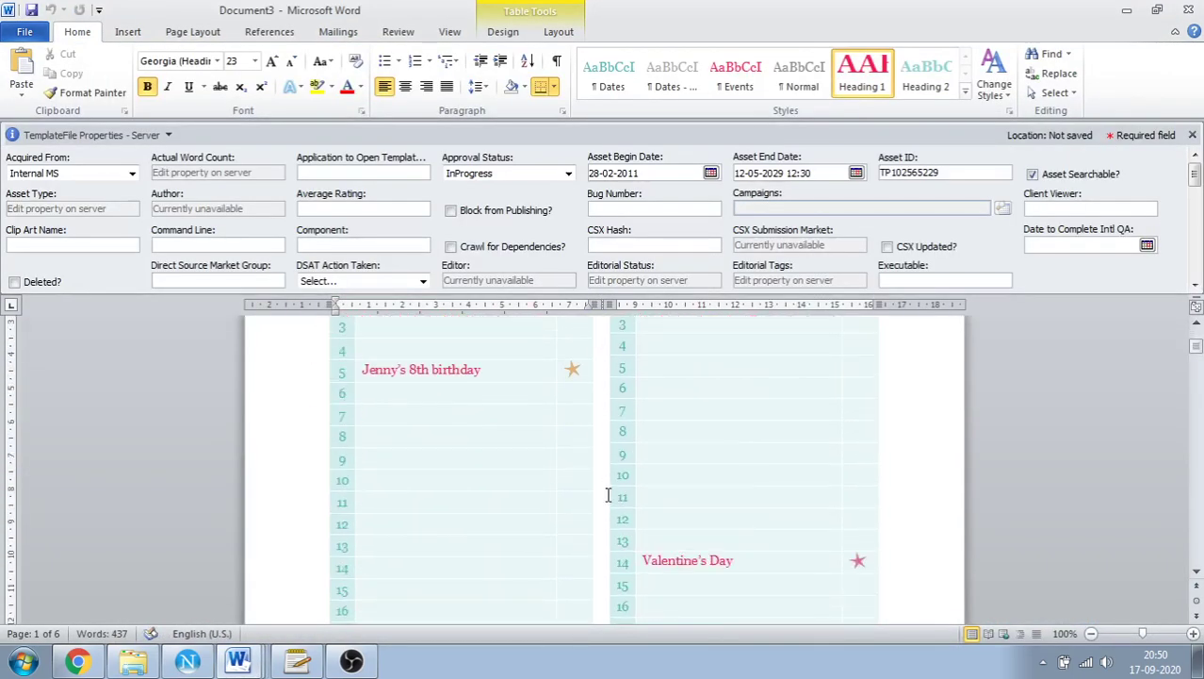
pyautogui.click(1127, 11)
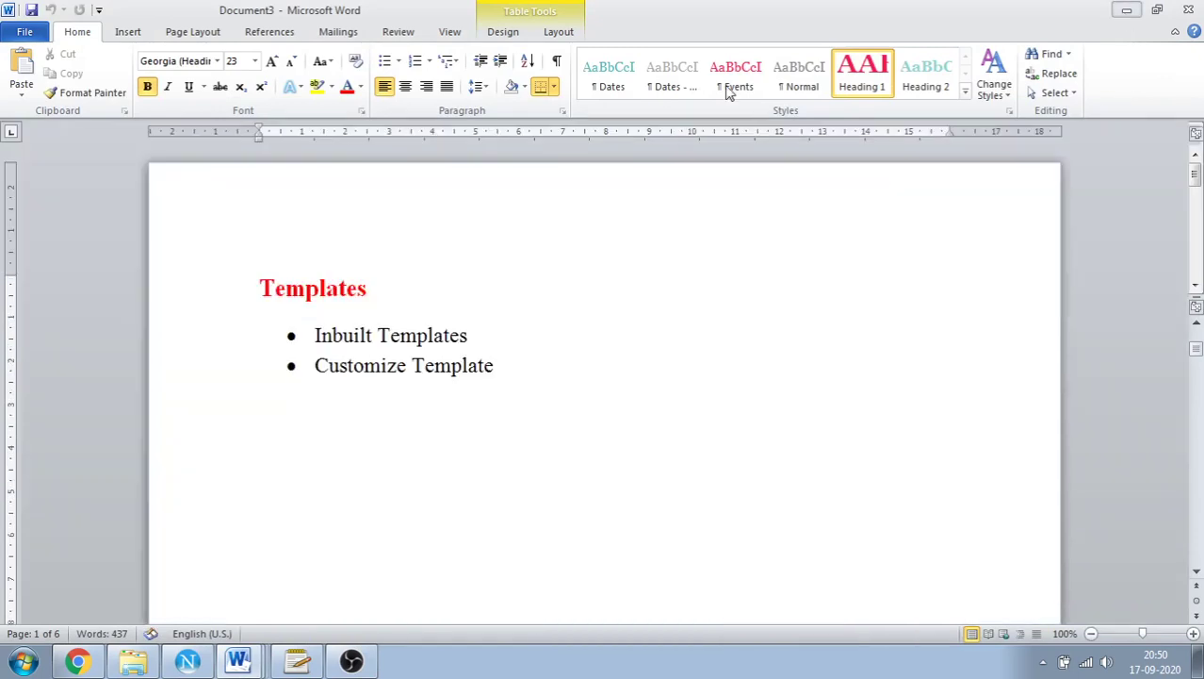
# Browse the Holiday and Invitations template categories and preview the Birthday party invitation template.
pyautogui.click(27, 32)
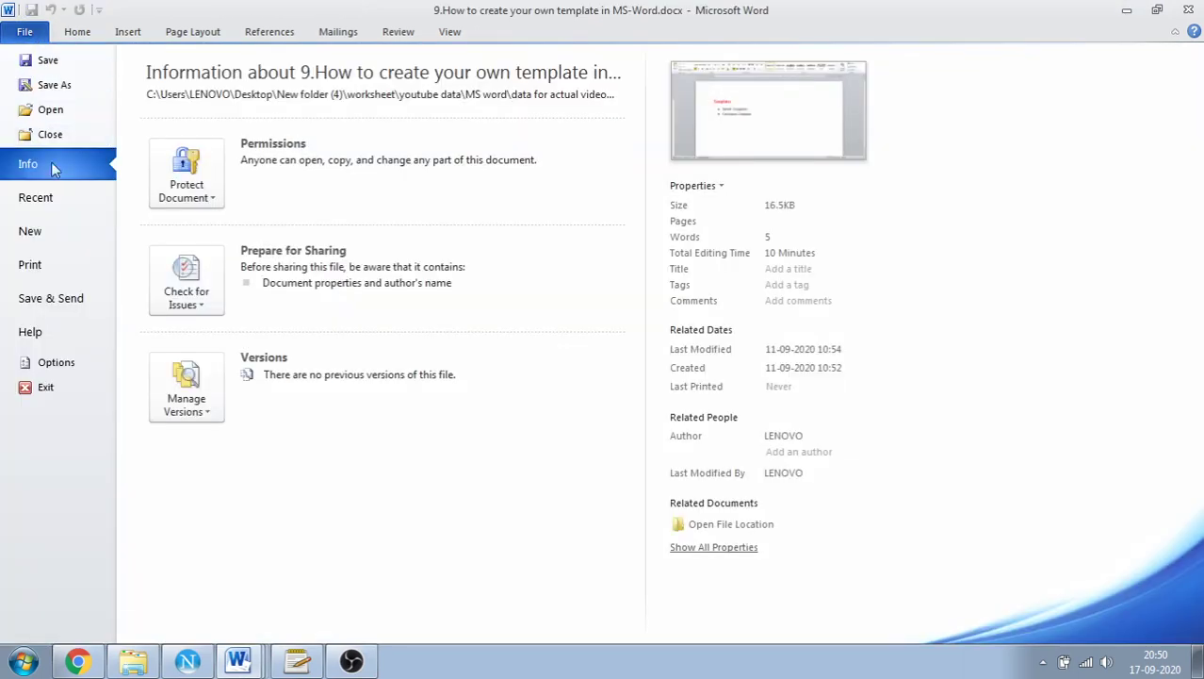
pyautogui.click(71, 230)
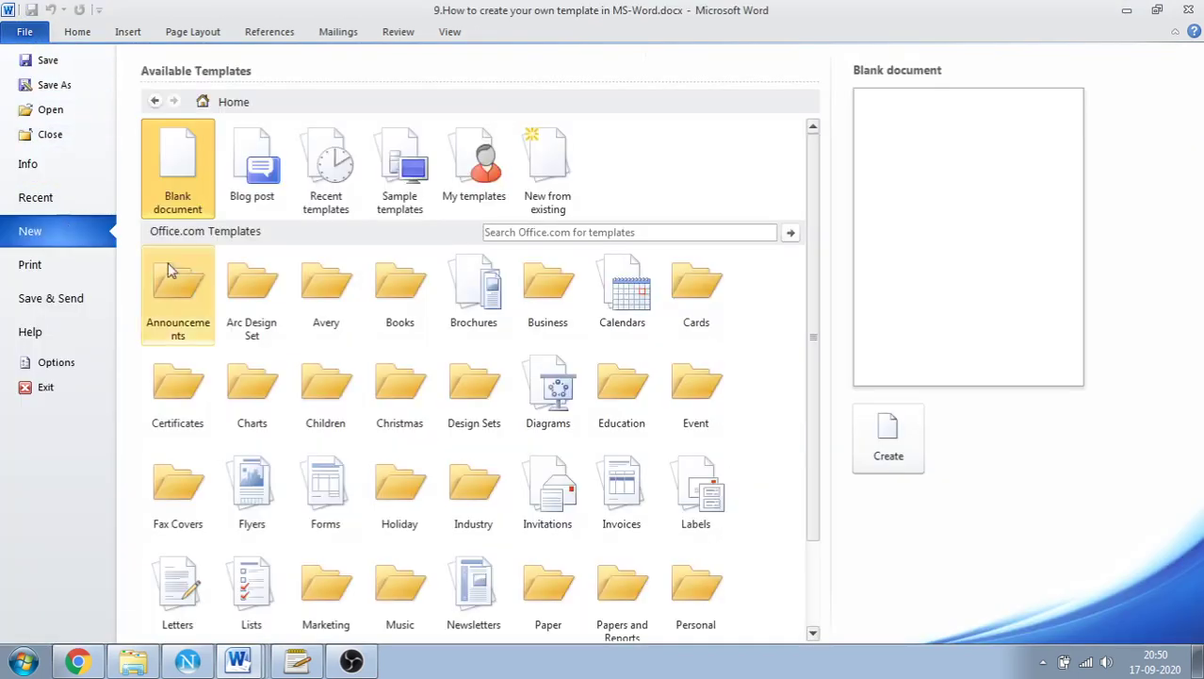
pyautogui.click(411, 530)
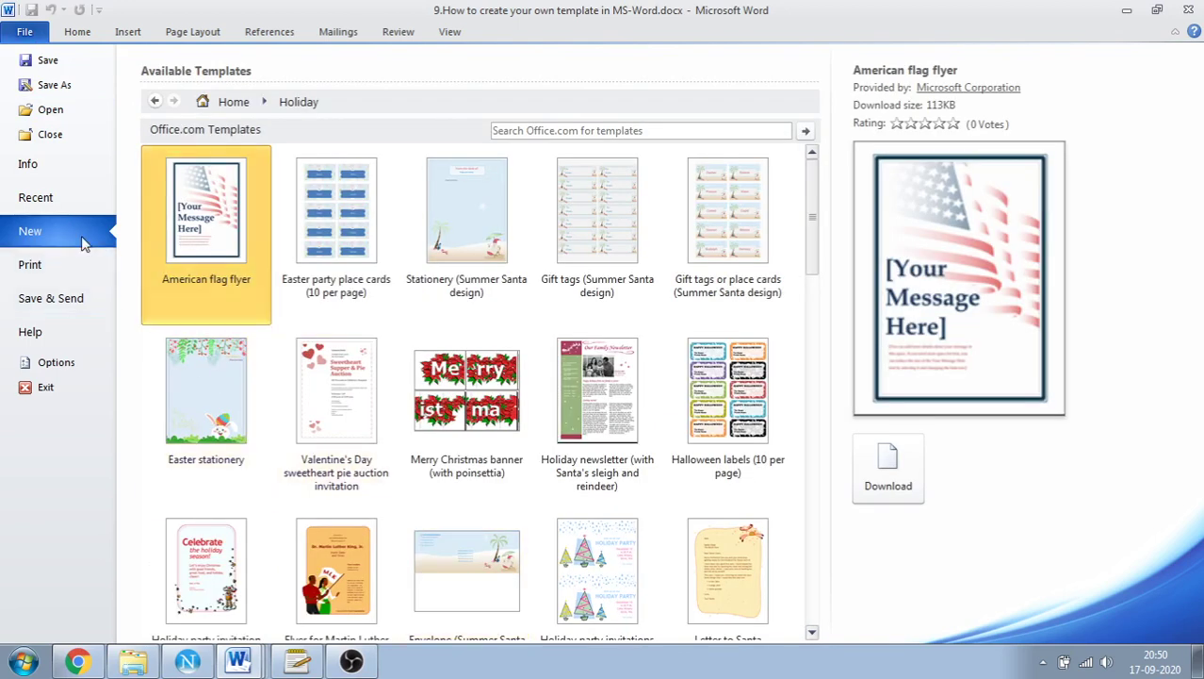
pyautogui.click(233, 101)
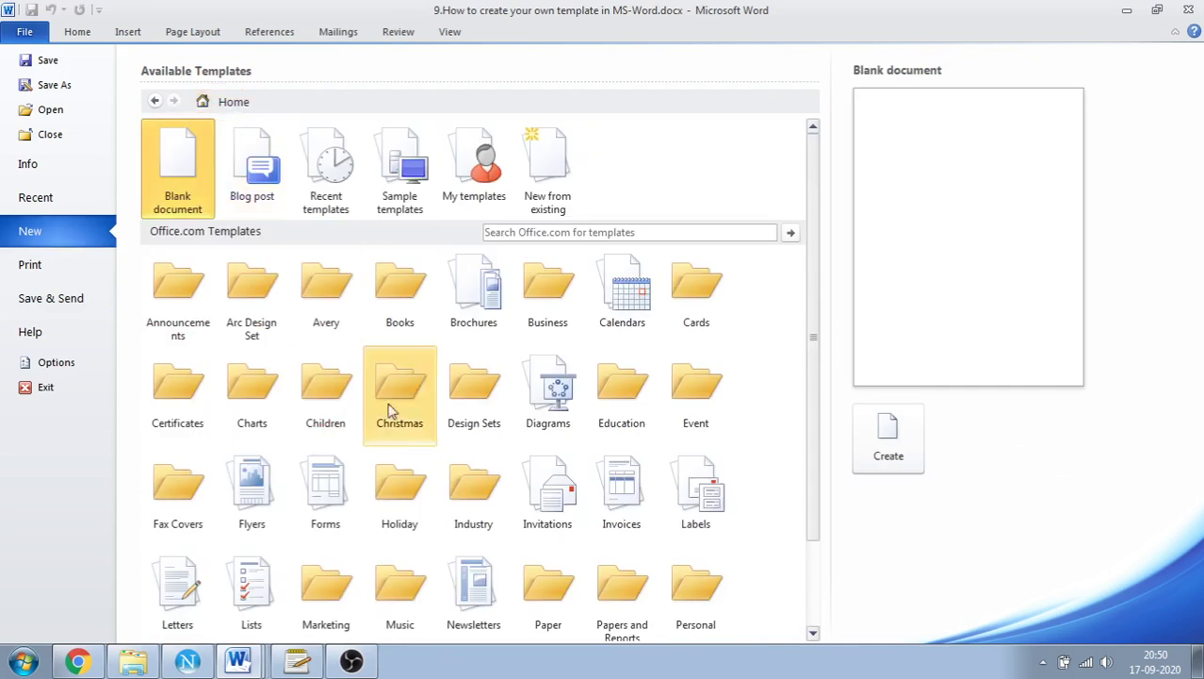
pyautogui.click(526, 495)
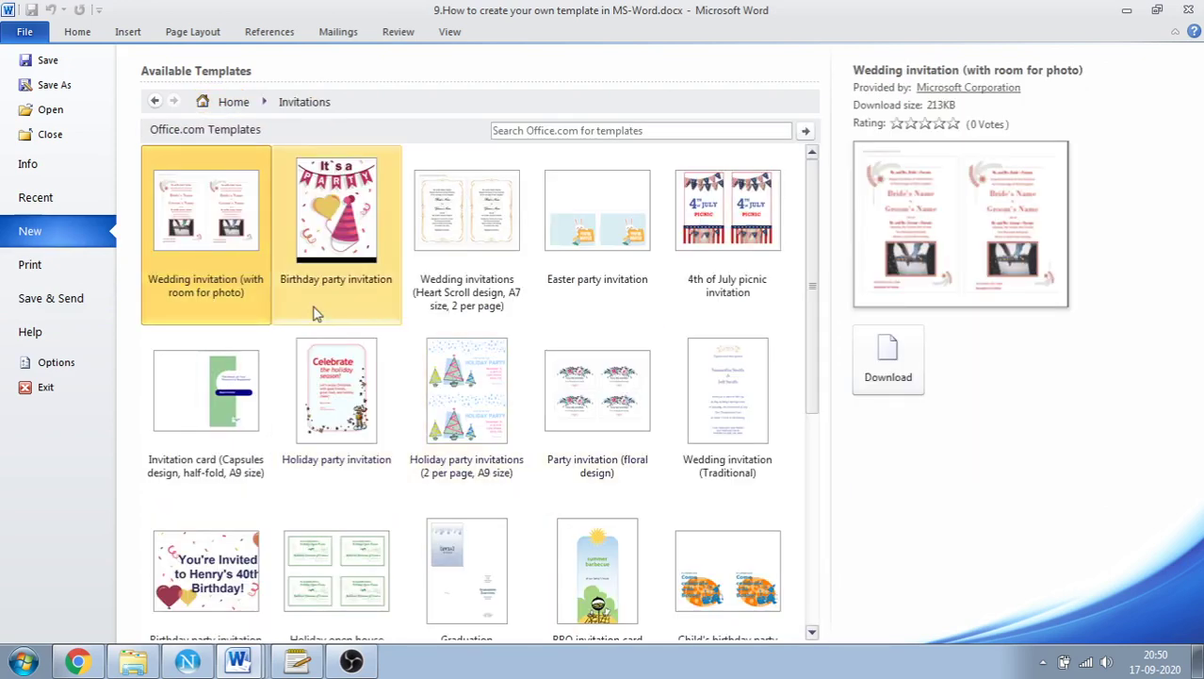
pyautogui.click(336, 235)
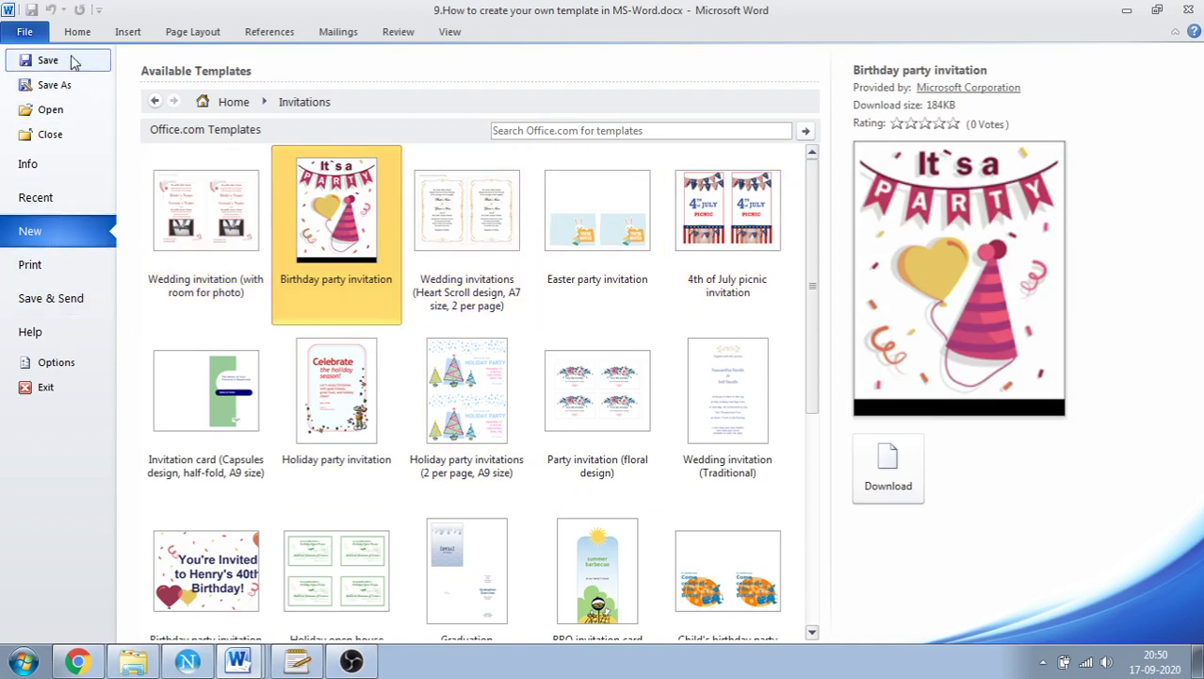
pyautogui.click(26, 34)
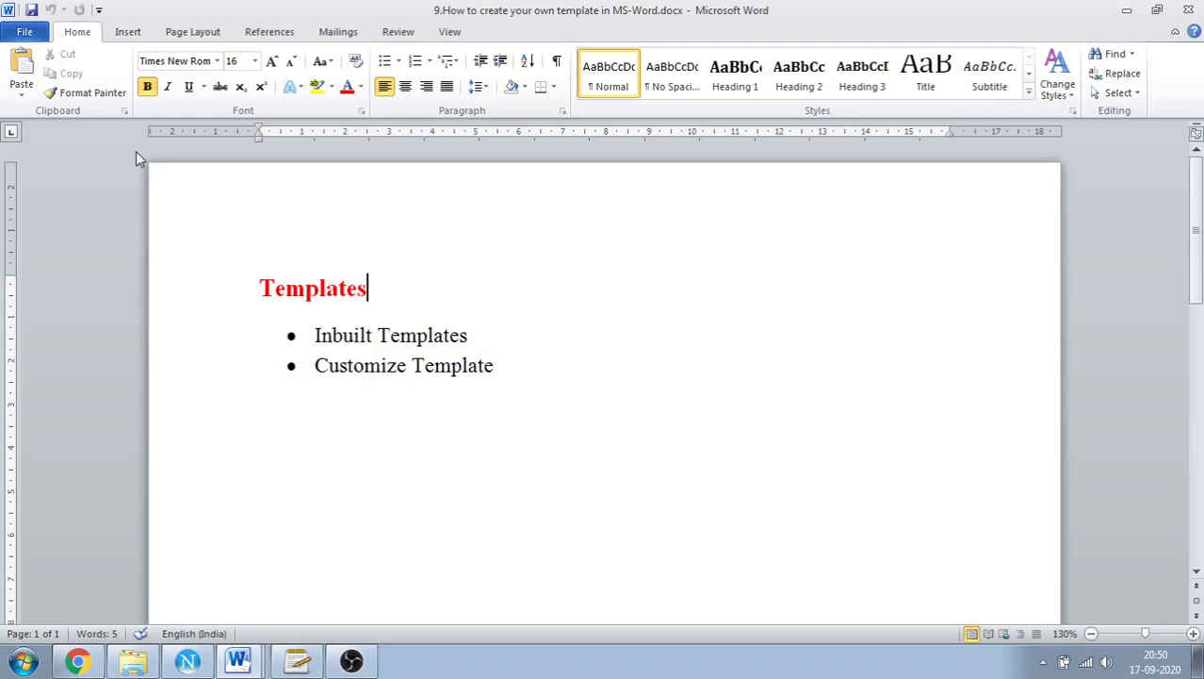
# Create a new blank document.
pyautogui.click(31, 35)
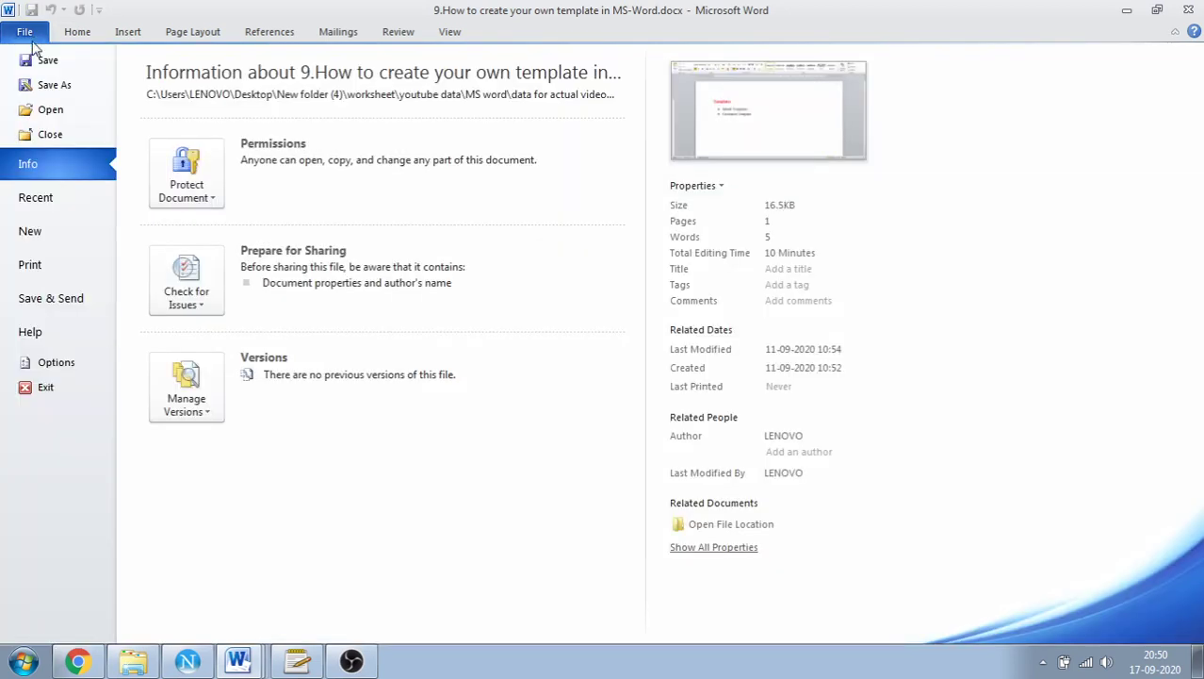
pyautogui.click(36, 238)
pyautogui.doubleClick(168, 201)
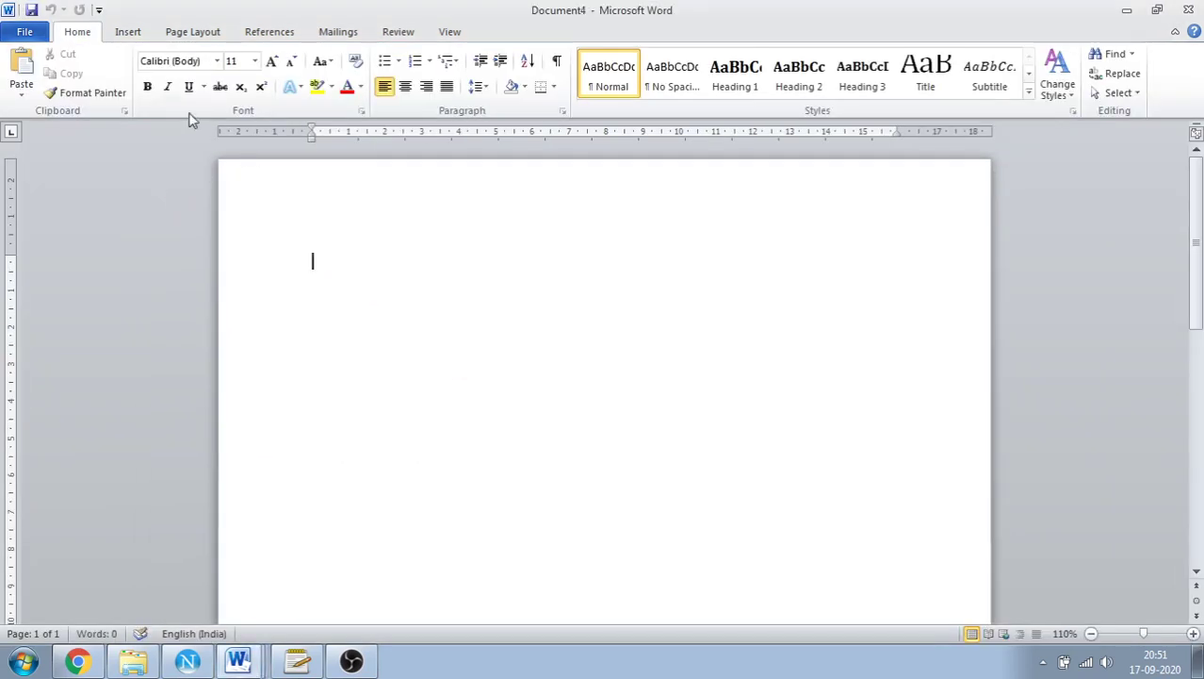
# Add the page header text "Biology exp.book" and return to the document body.
pyautogui.doubleClick(305, 186)
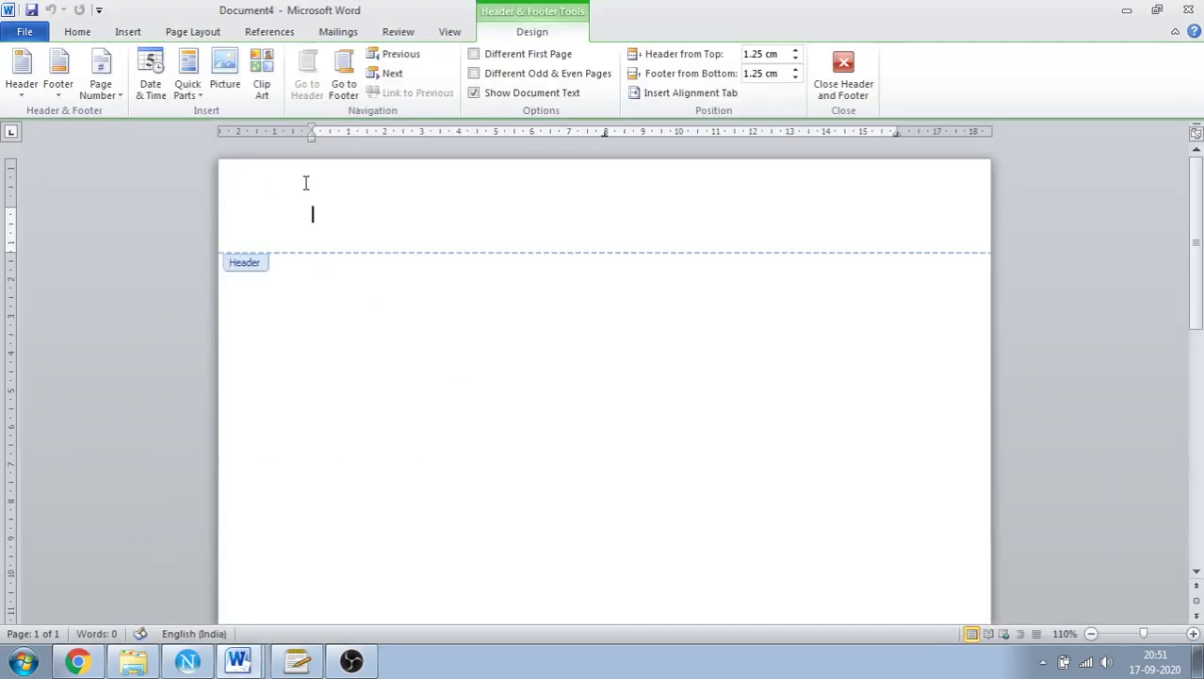
pyautogui.write('biolg')
pyautogui.press('BackSpace')
pyautogui.write('ogy b')
pyautogui.write('ook')
pyautogui.press('BackSpace')
pyautogui.press('BackSpace')
pyautogui.press('BackSpace')
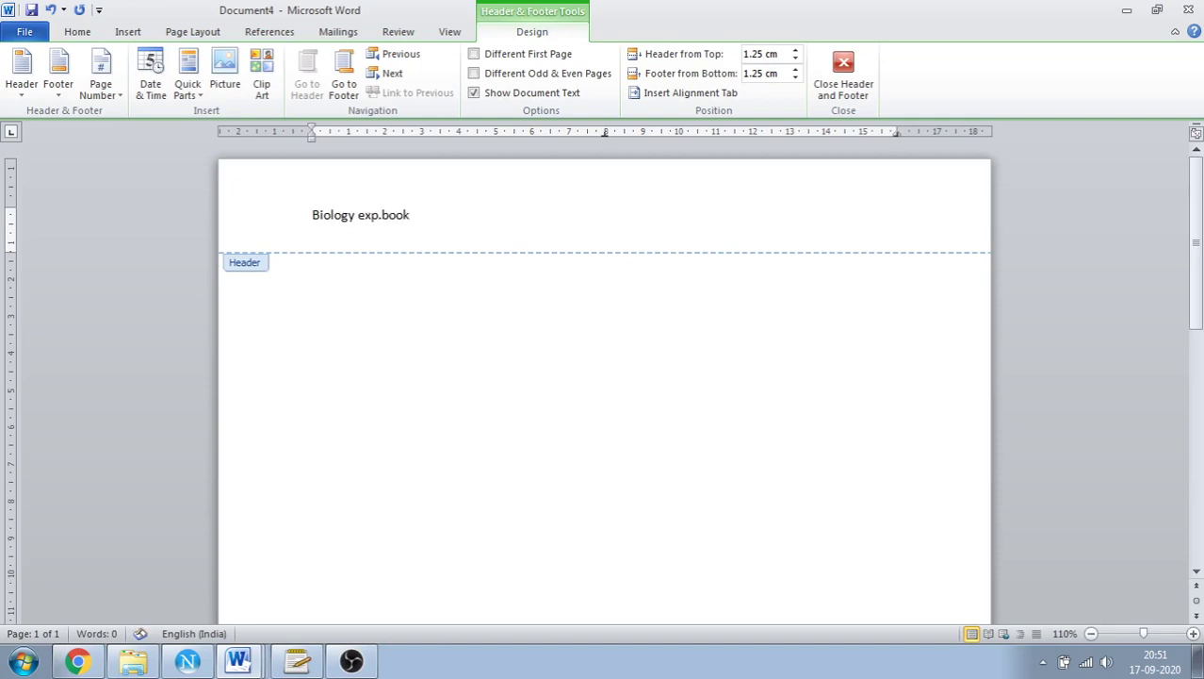
pyautogui.doubleClick(340, 341)
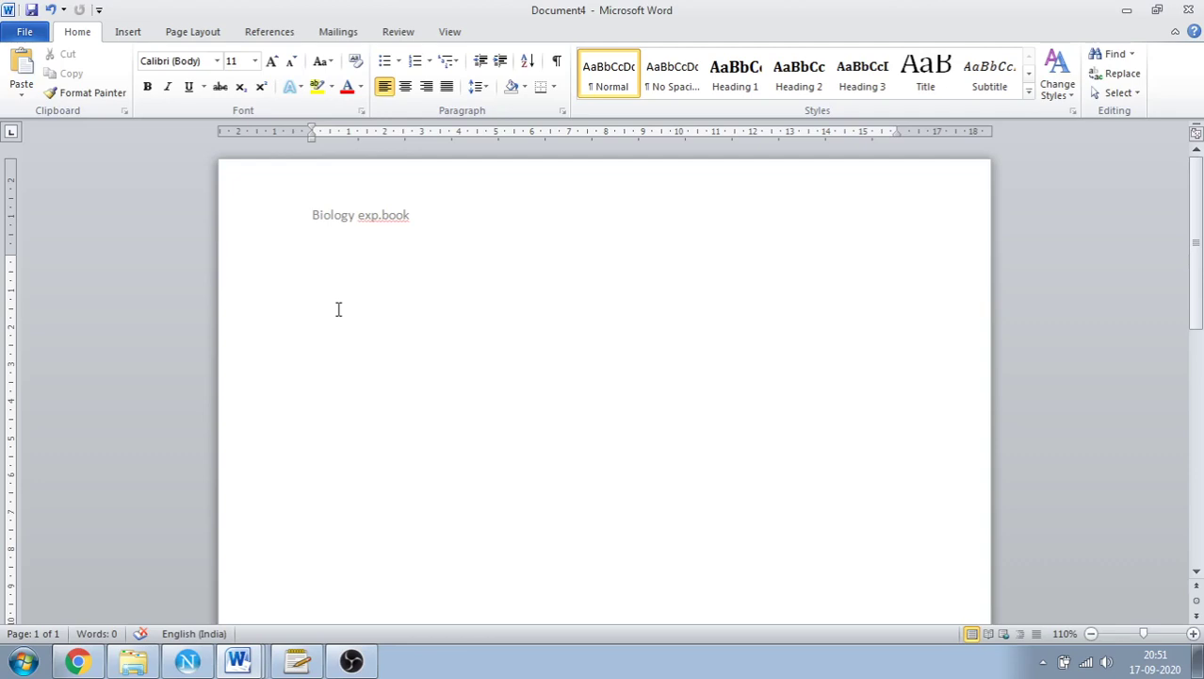
# Enter the headings "Aim", "Components" and "Procedure" on separate lines in the document body.
pyautogui.write('Aim ')
pyautogui.write('Co')
pyautogui.write('mponen')
pyautogui.write('ts')
pyautogui.press('Return')
pyautogui.write('Procedure')
# Format the Aim, Components and Procedure headings as red, bold Times New Roman text.
pyautogui.moveTo(312, 266); pyautogui.dragTo(387, 320)
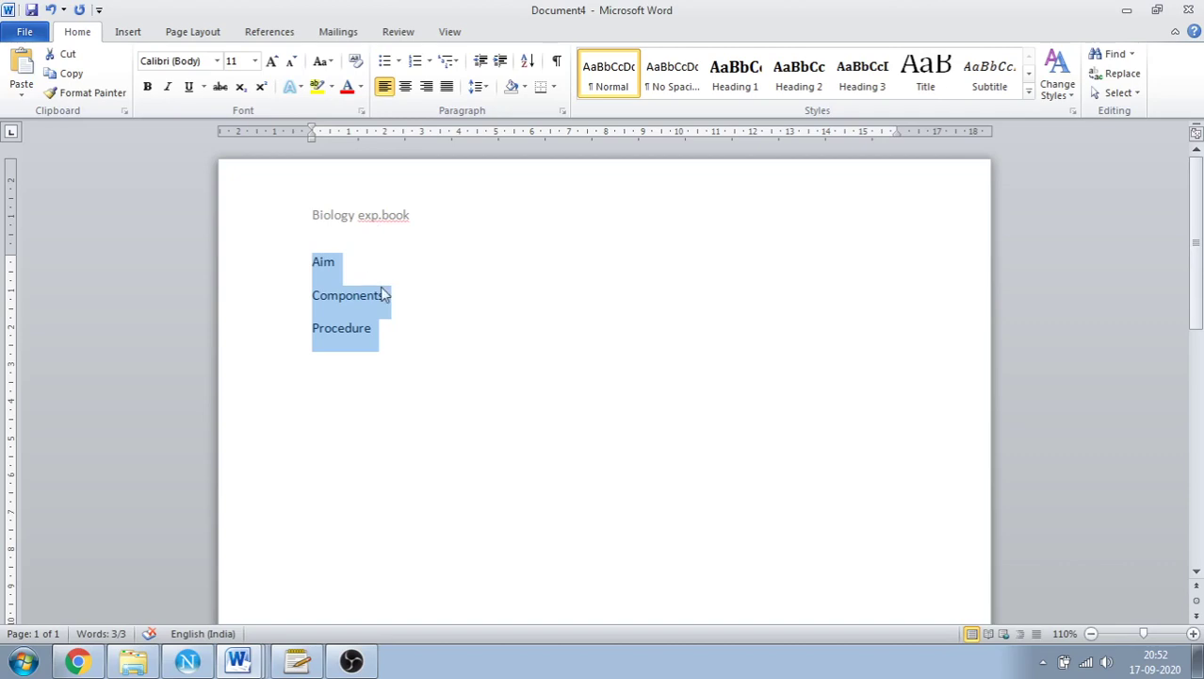
pyautogui.click(350, 89)
pyautogui.click(217, 61)
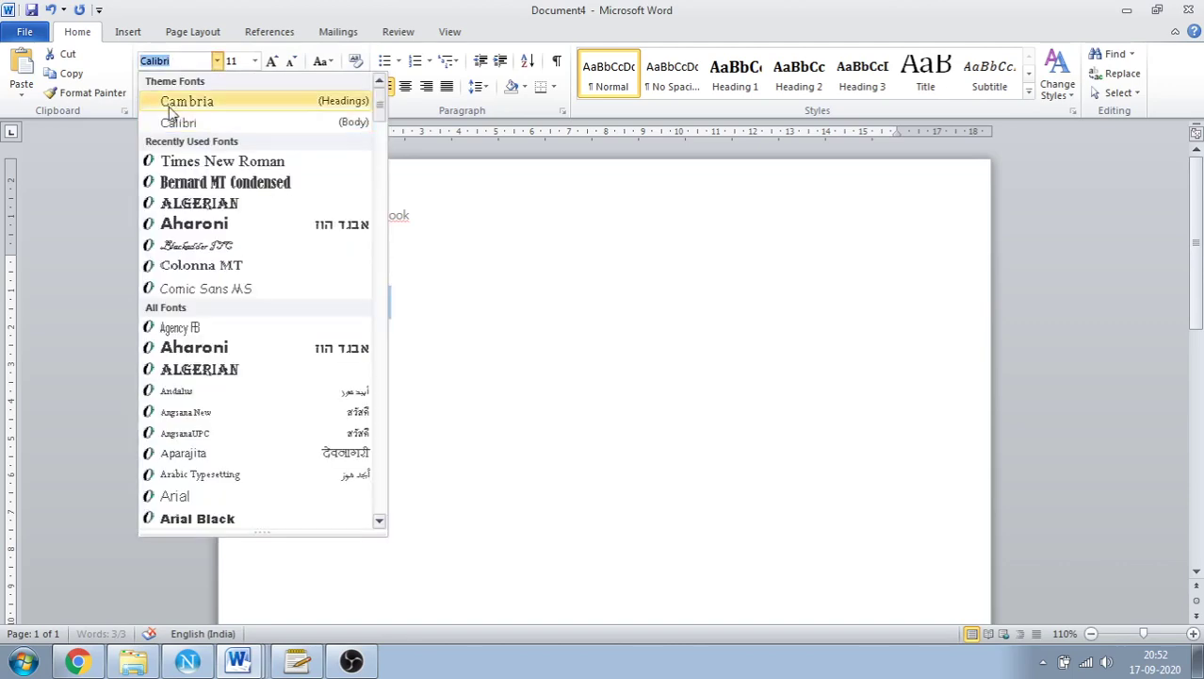
pyautogui.click(203, 161)
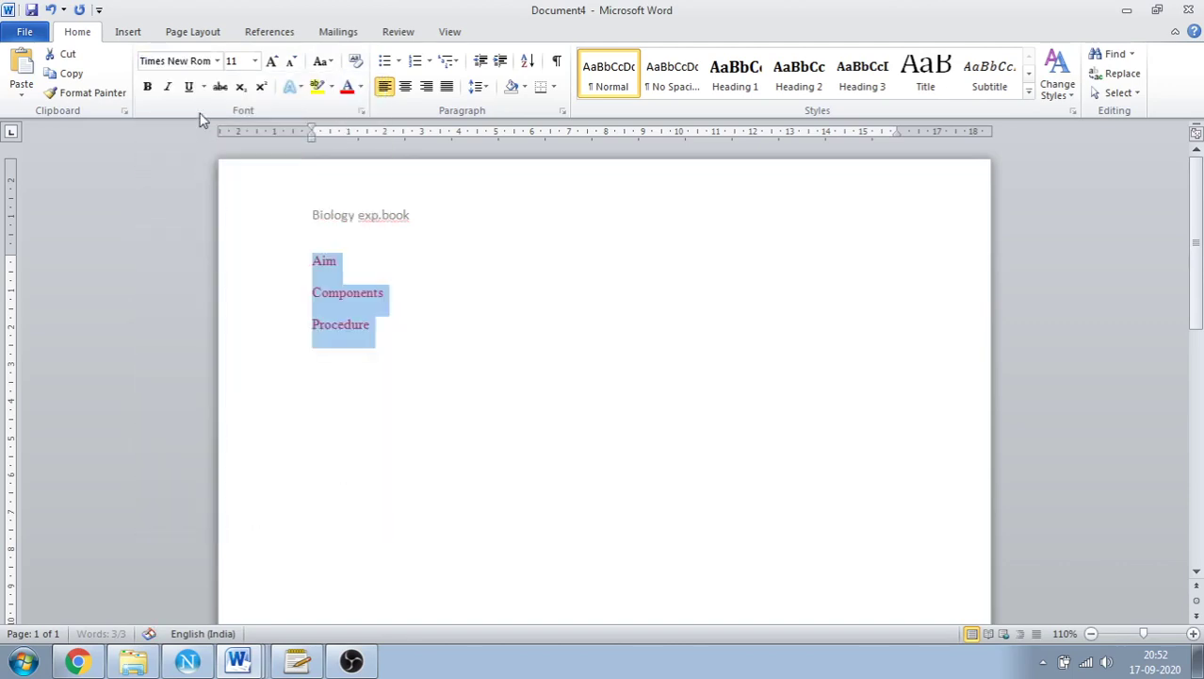
pyautogui.click(147, 86)
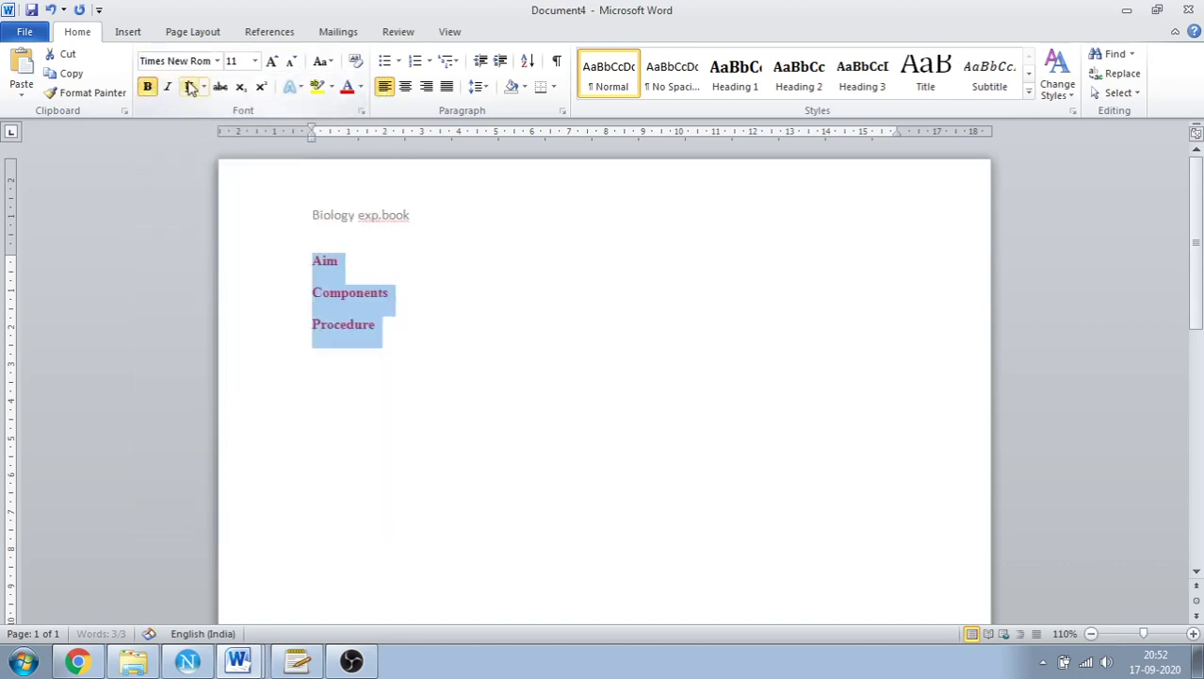
pyautogui.click(398, 331)
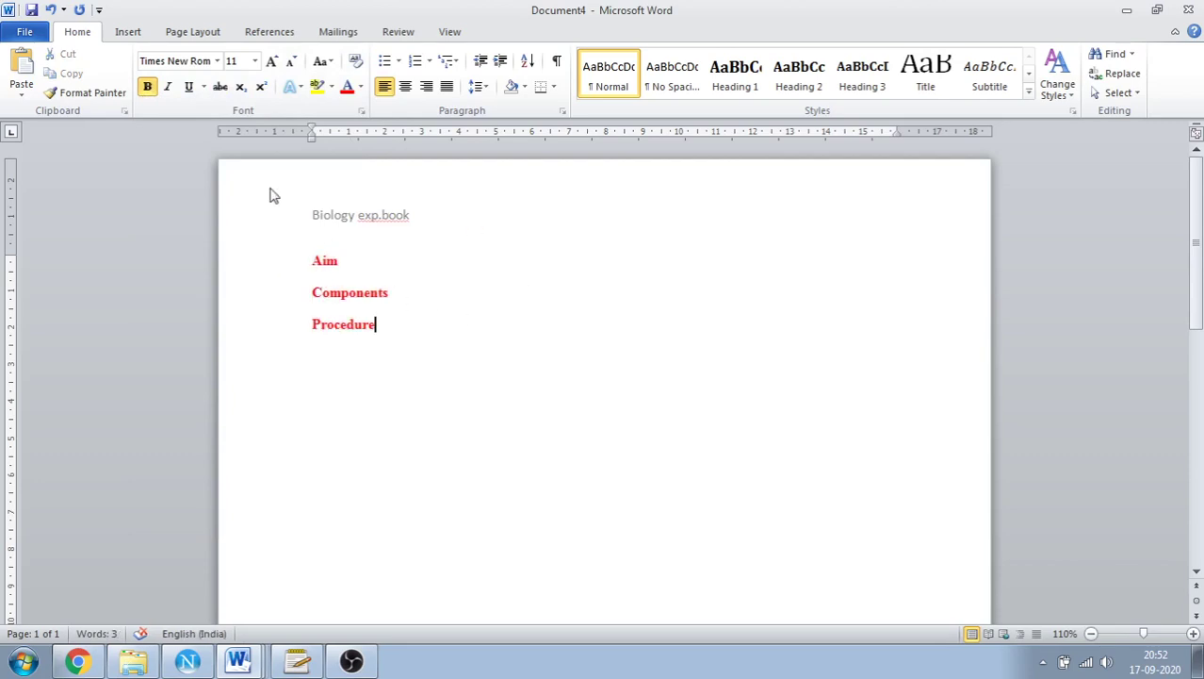
# Save the document to the Desktop as a Word Template named Aim.dotx and close it.
pyautogui.click(25, 34)
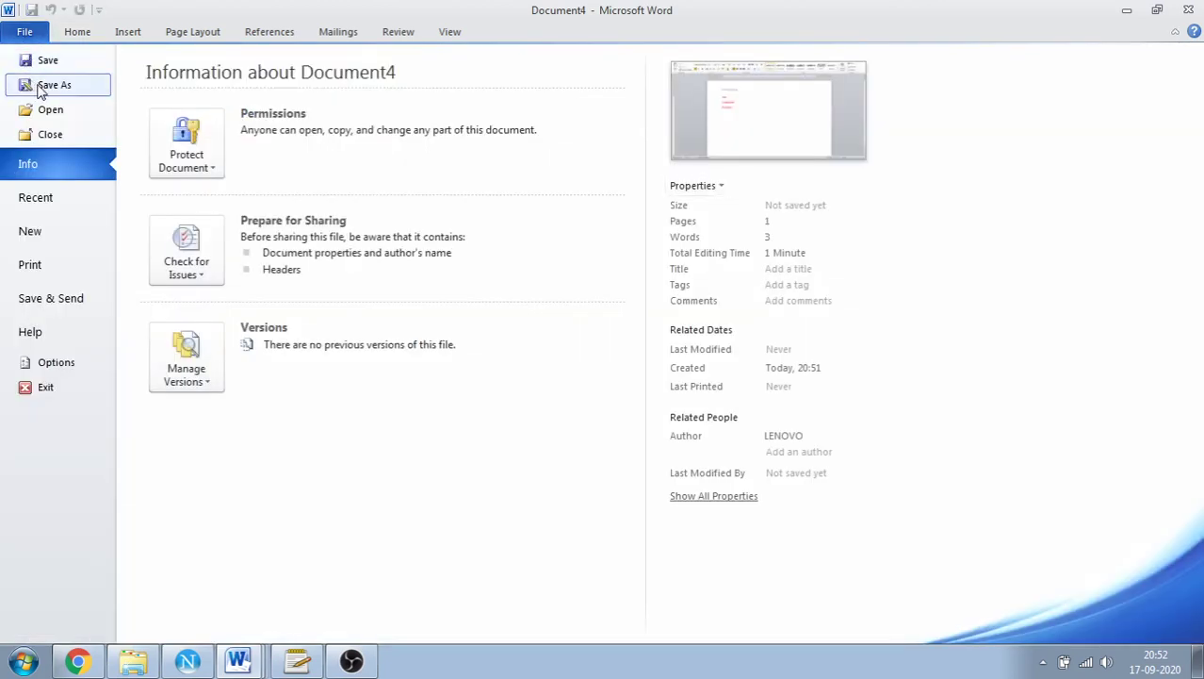
pyautogui.click(54, 85)
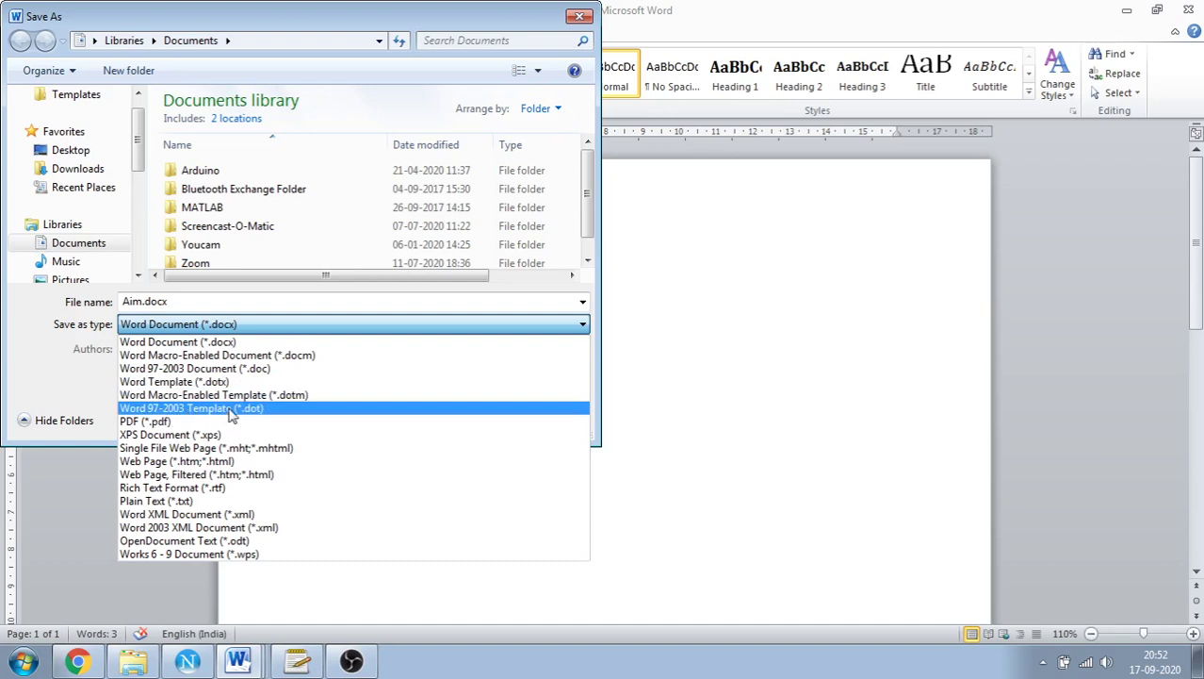
pyautogui.click(213, 386)
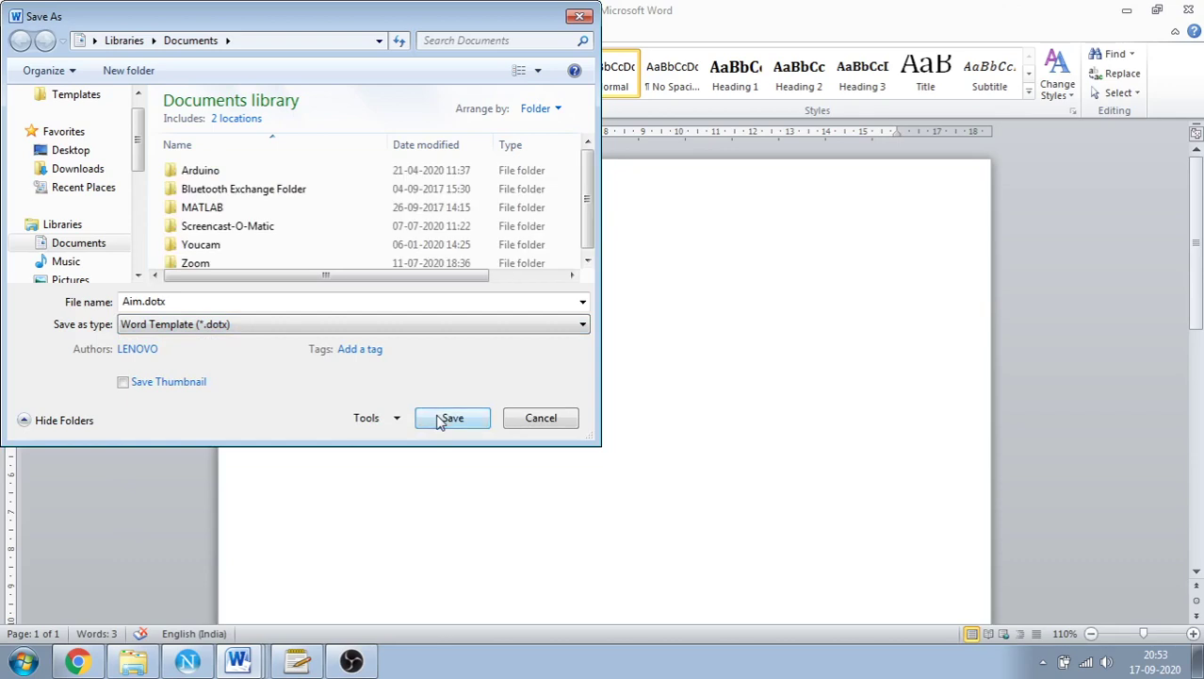
pyautogui.click(66, 151)
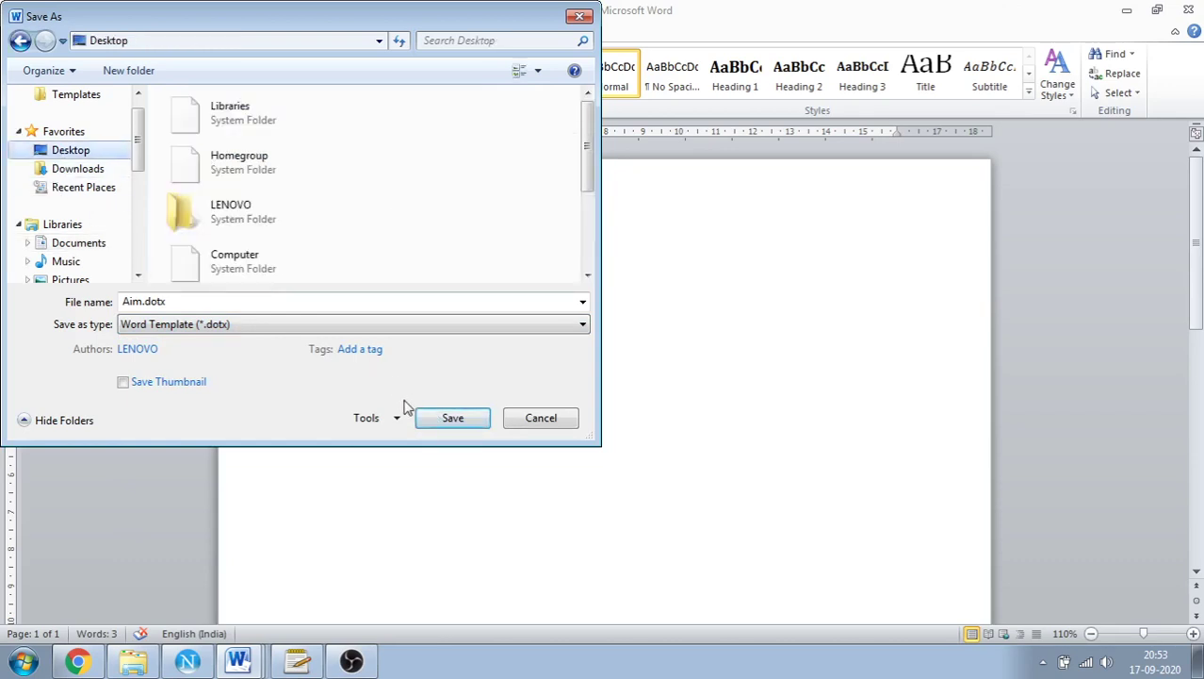
pyautogui.click(452, 427)
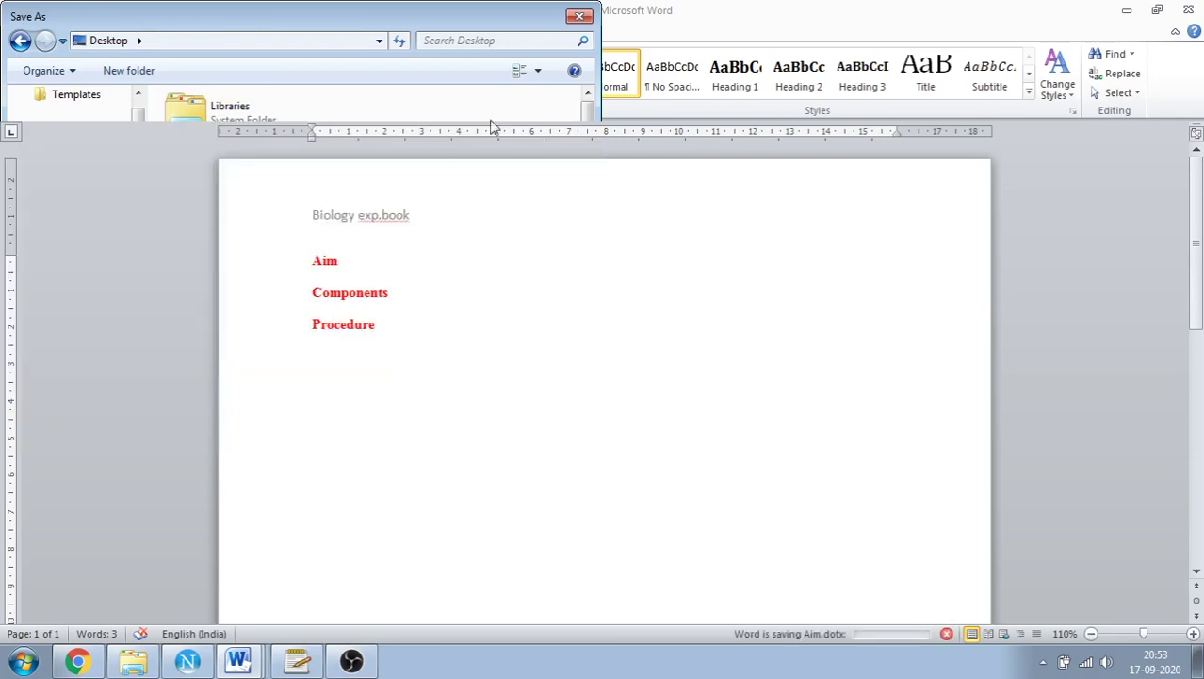
pyautogui.click(1188, 10)
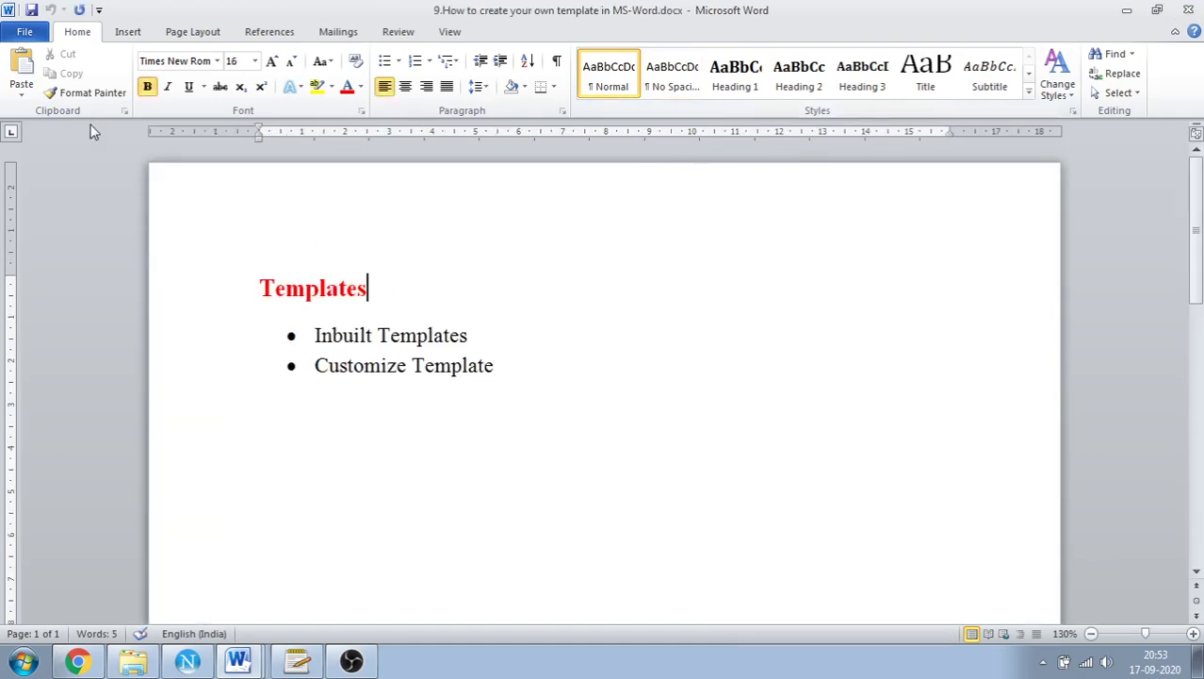
# Open the template file Aim.dotx from the Desktop.
pyautogui.click(46, 42)
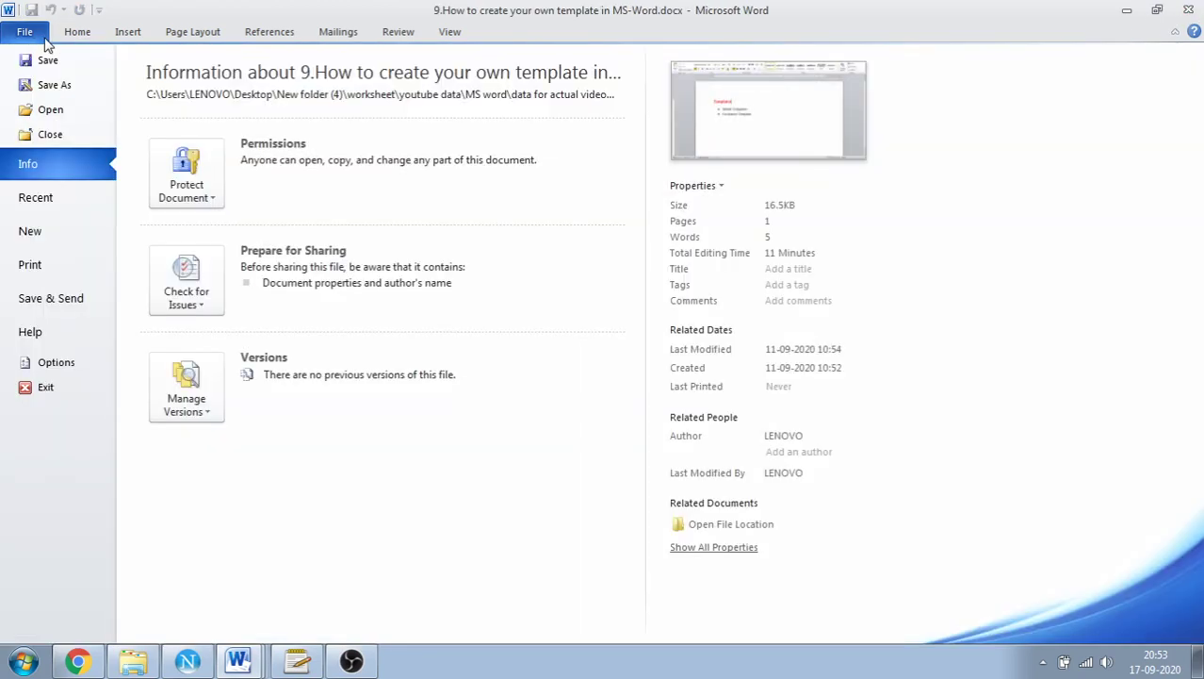
pyautogui.click(45, 109)
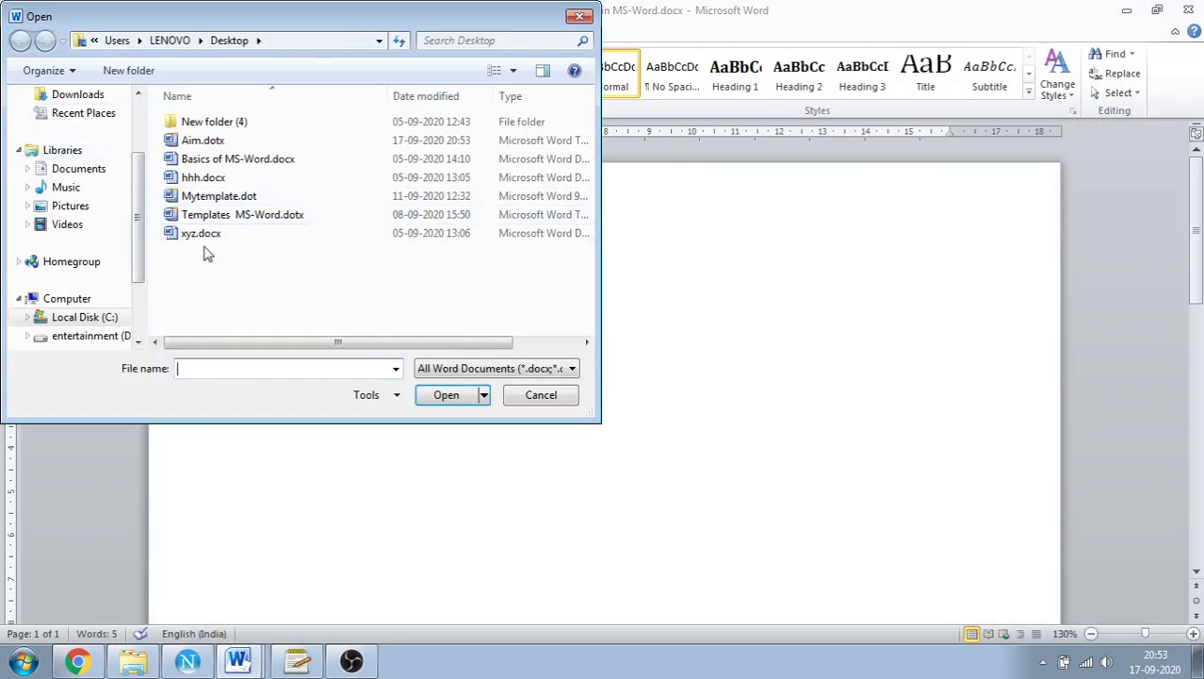
pyautogui.click(202, 143)
pyautogui.click(445, 395)
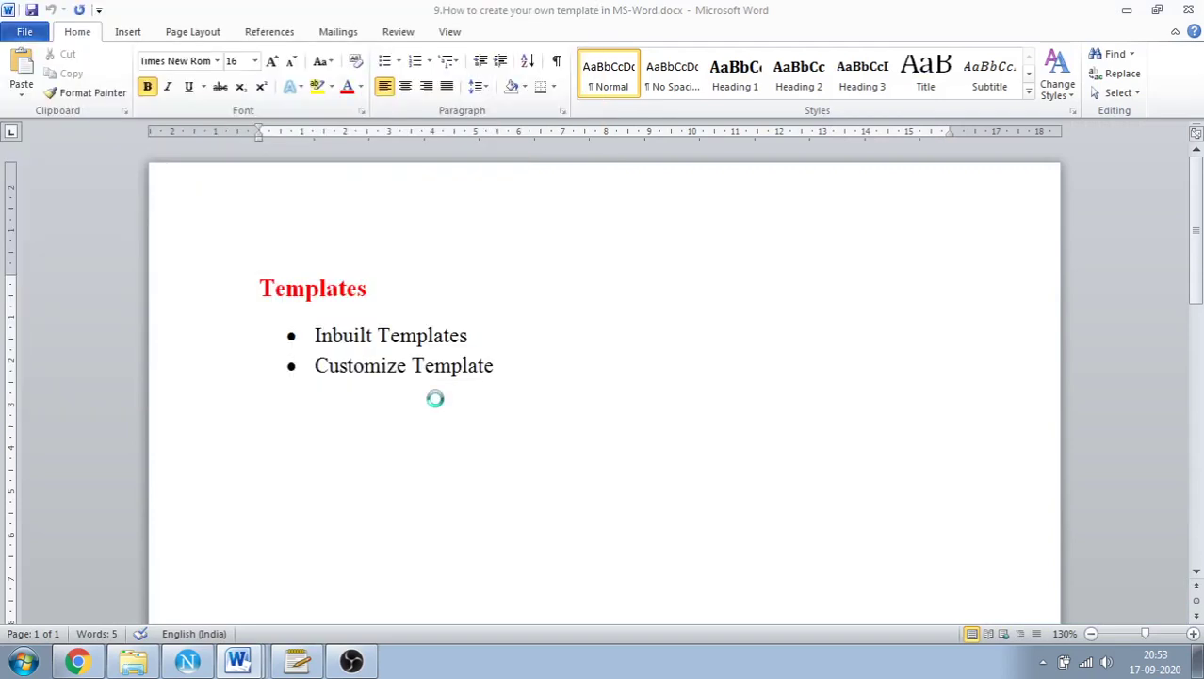